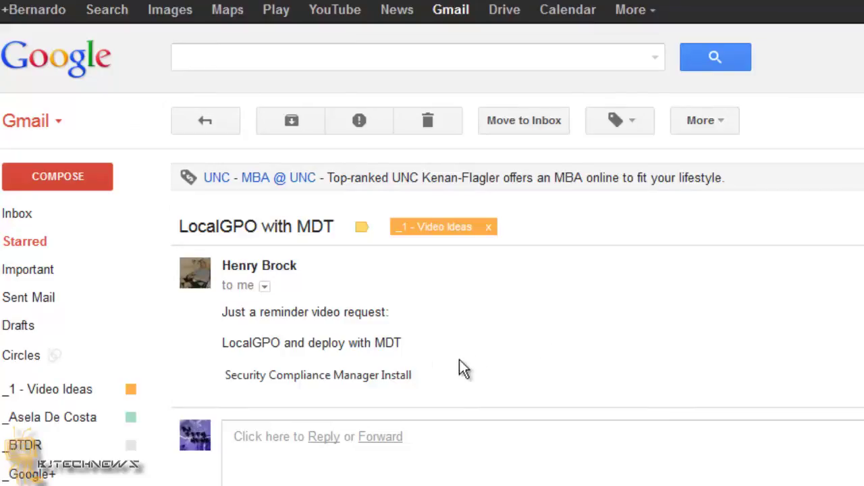
- Review the video request e-mail and the Microsoft download pages for Security Compliance Manager, Word Viewer and the Office Compatibility Pack
drag(415, 375, 256, 379)
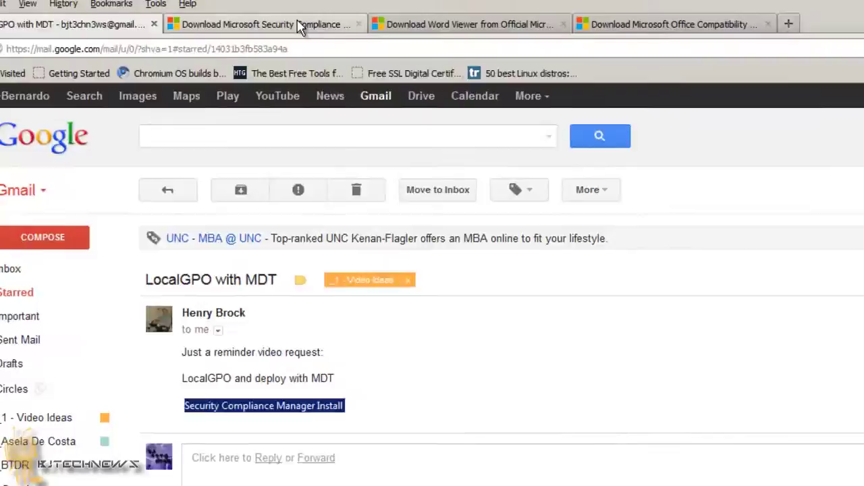
click(287, 22)
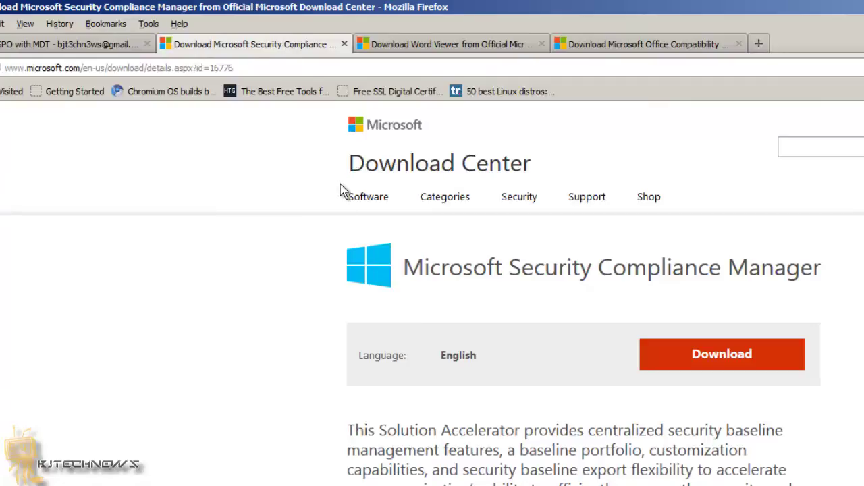
click(234, 68)
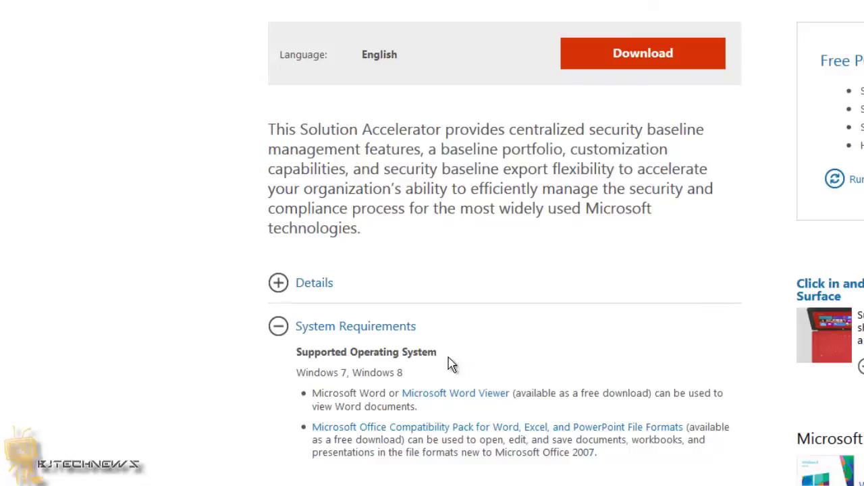
key(ctrl+Tab)
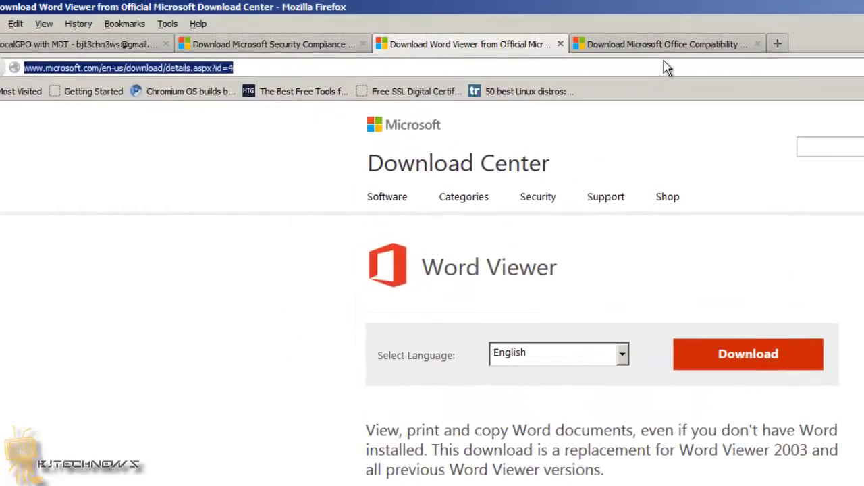
click(656, 46)
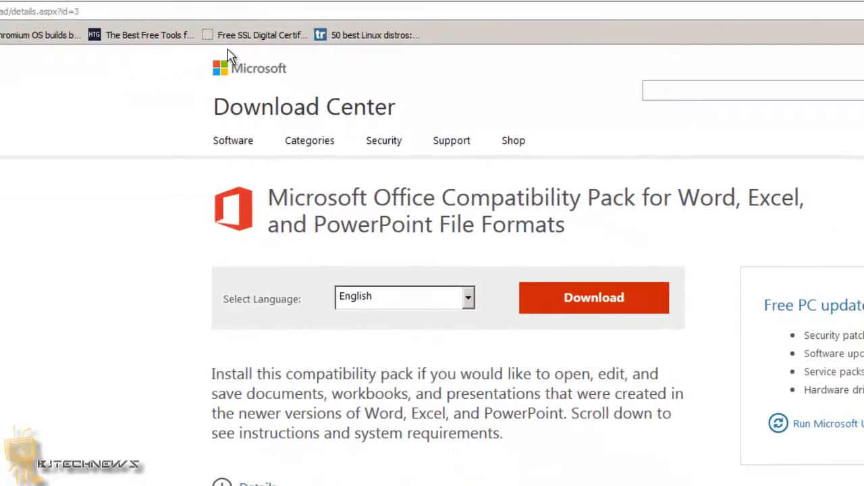
click(155, 9)
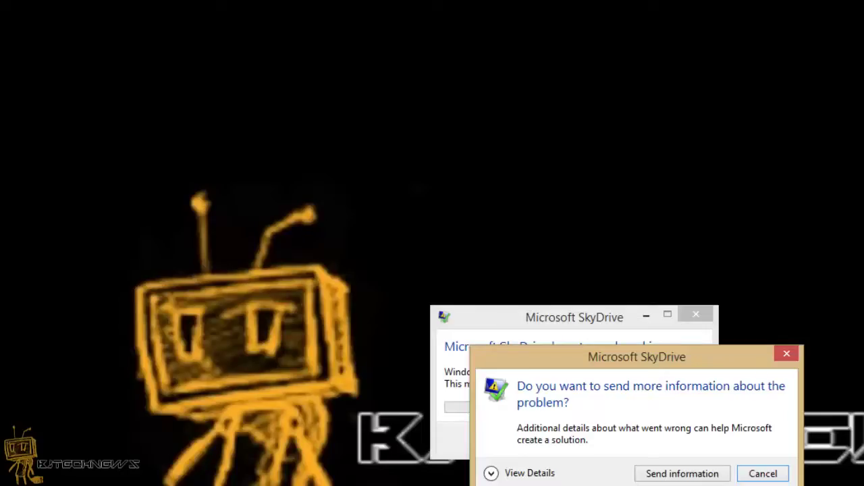
- Cancel the SkyDrive problem report and open This PC in File Explorer to look over its computer options
click(750, 475)
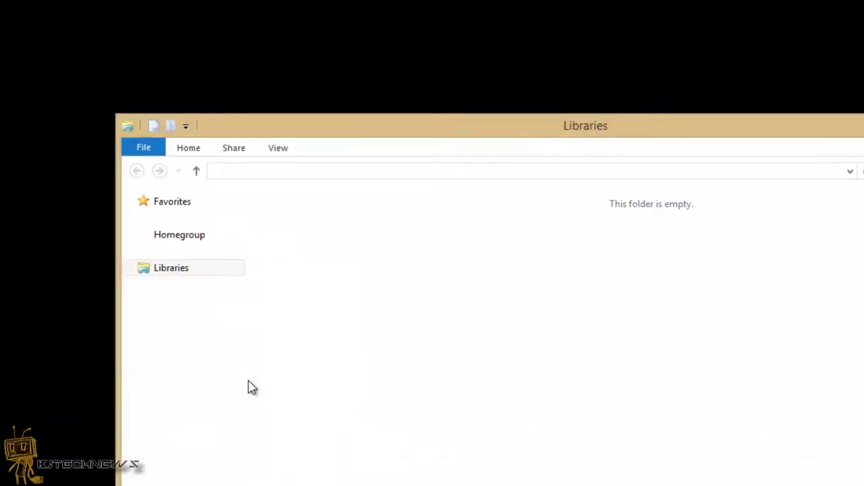
click(188, 151)
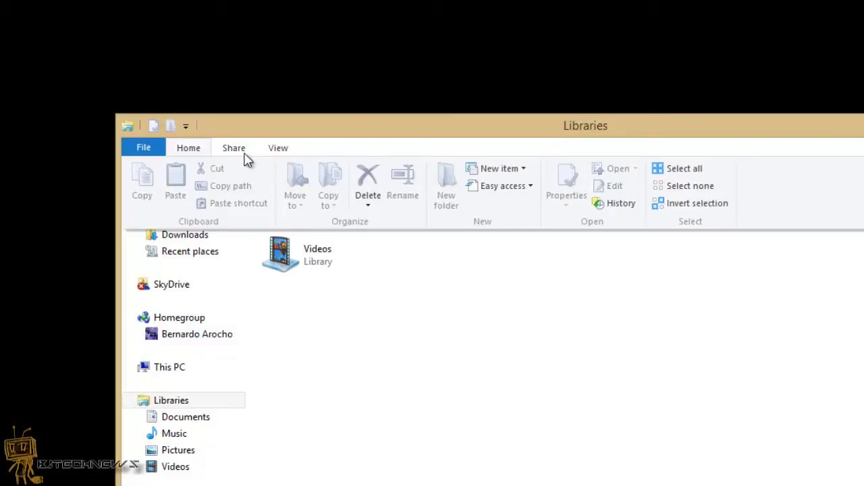
click(286, 149)
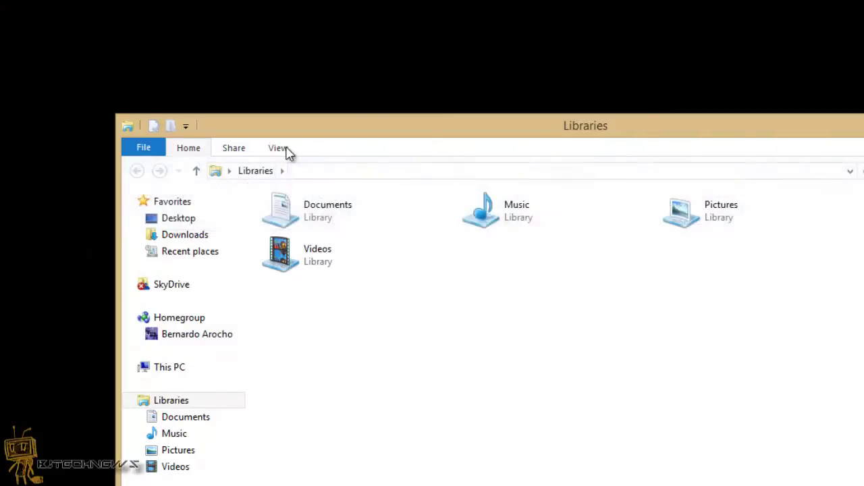
click(168, 369)
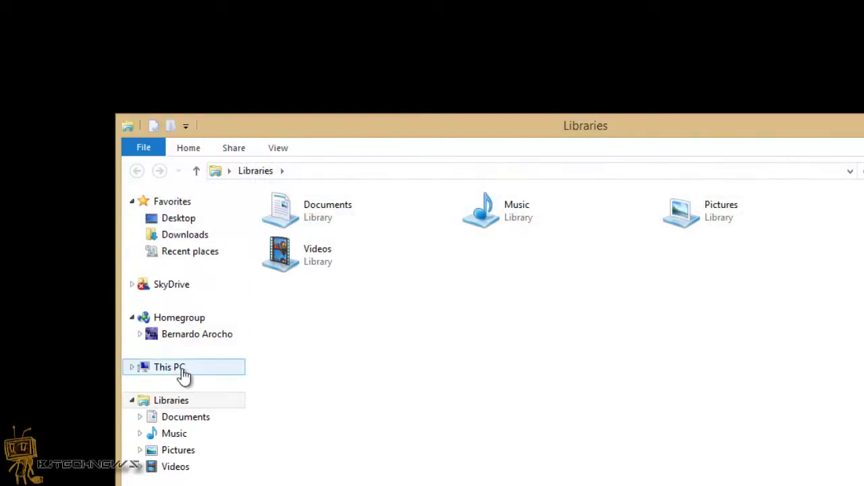
click(184, 372)
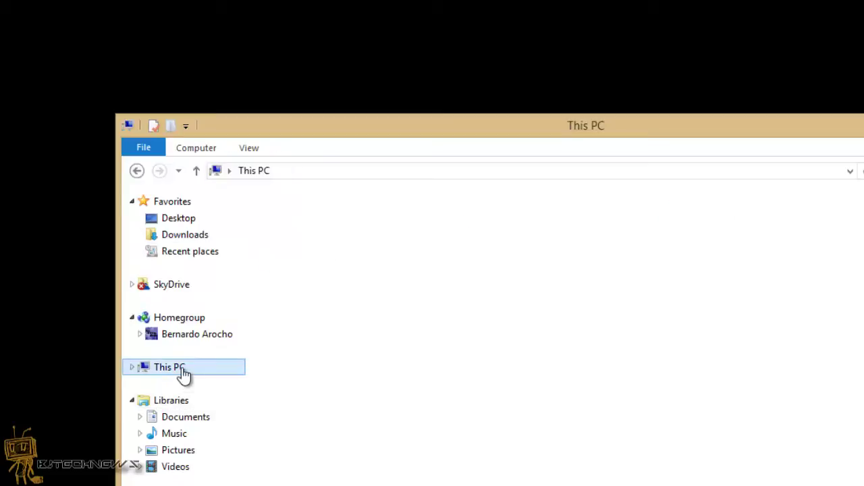
click(247, 152)
click(195, 148)
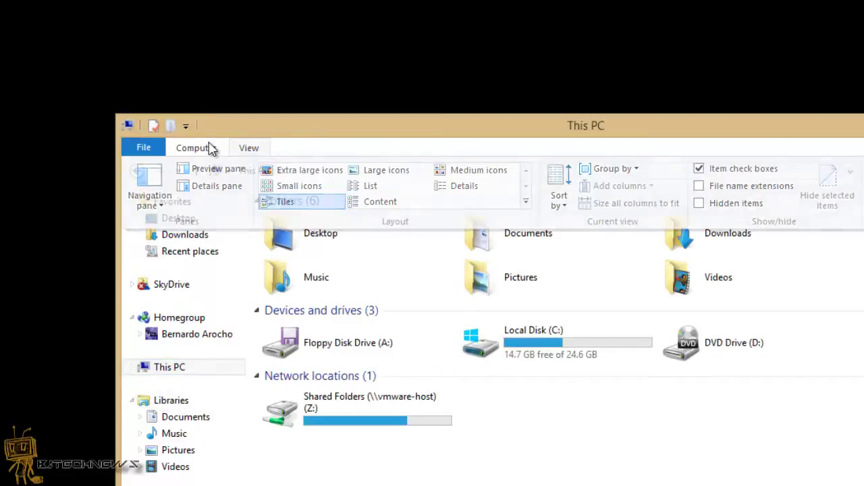
click(523, 186)
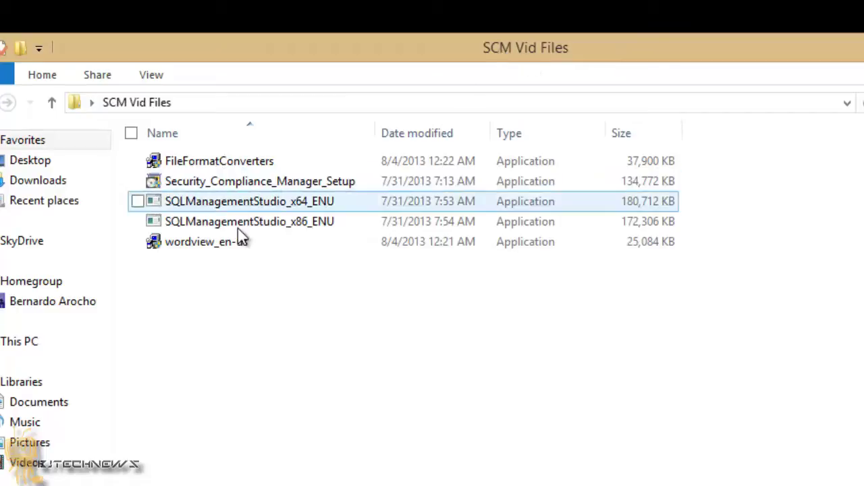
- Examine the Security Compliance Manager, SQL Management Studio, Word Viewer and FileFormatConverters installers in the SCM Vid Files folder
mouse_move(238, 227)
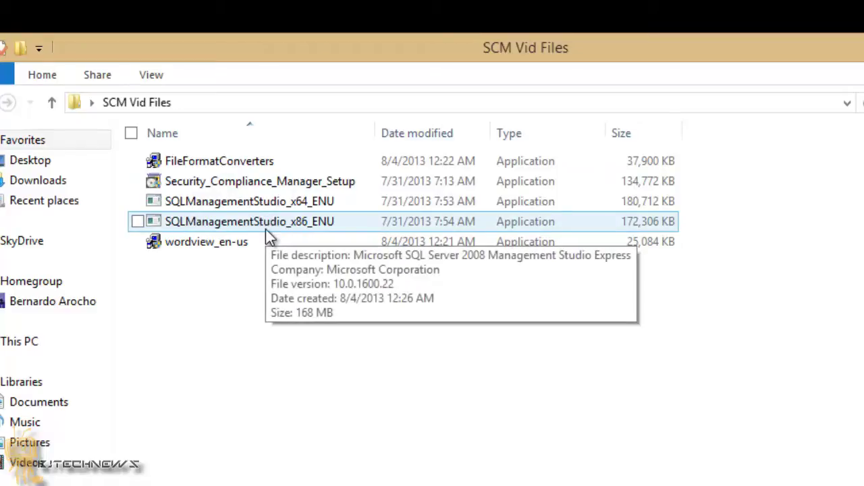
click(221, 189)
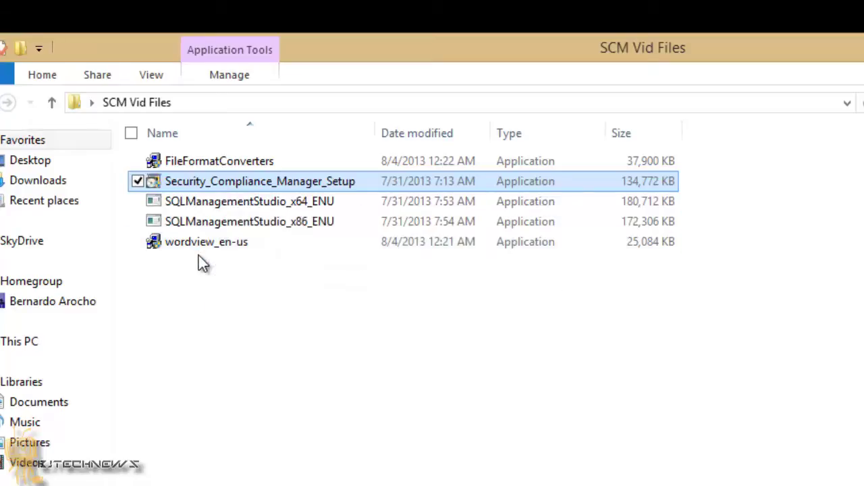
mouse_move(201, 246)
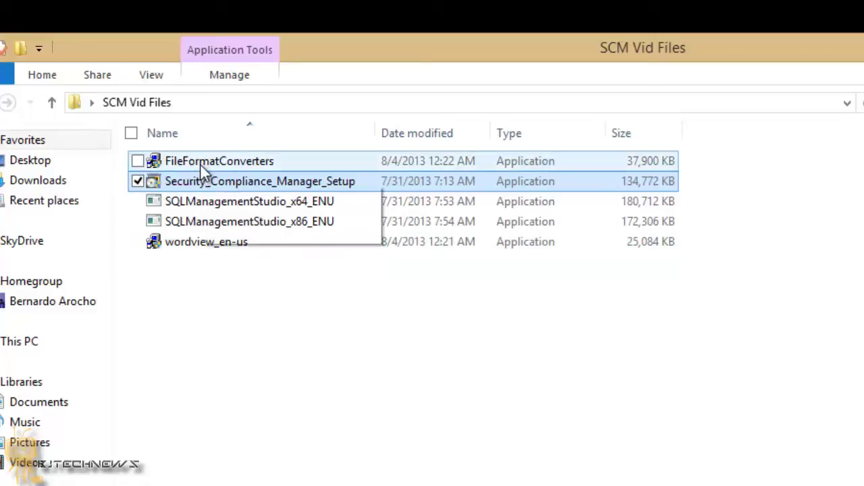
mouse_move(201, 166)
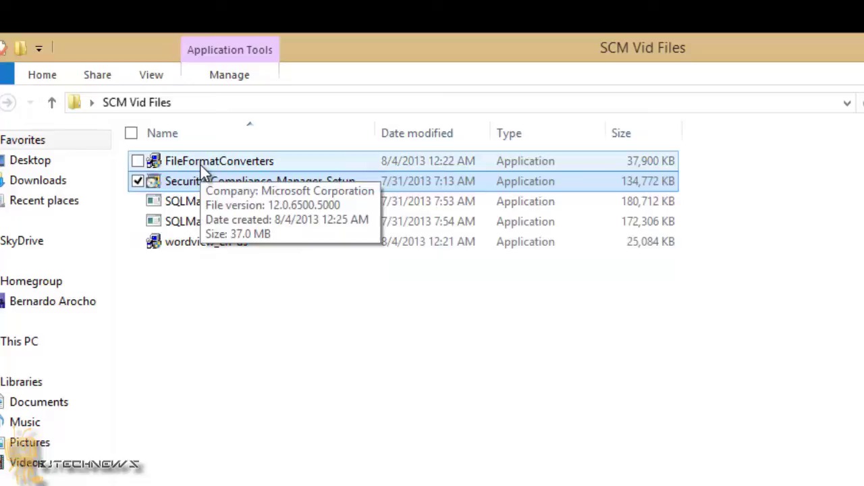
- Run Security_Compliance_Manager_Setup, allow it to make changes, and install the Microsoft Visual C++ 2010 x86 Redistributable with its license accepted
double_click(215, 184)
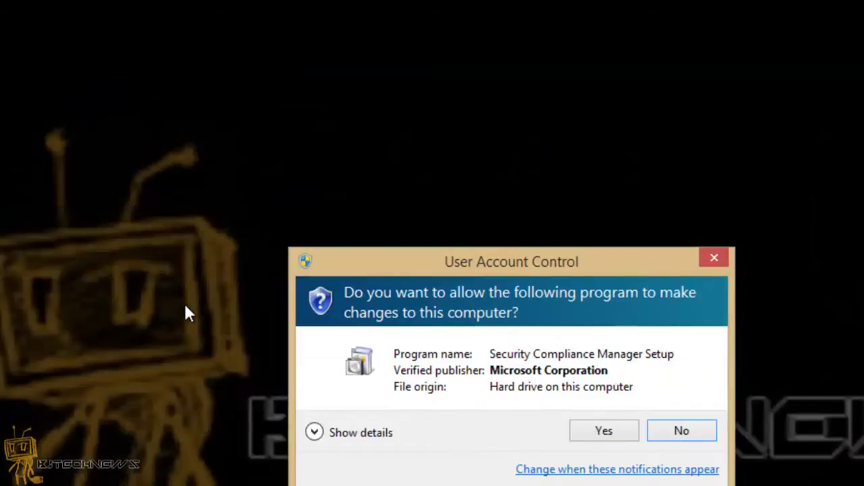
click(598, 427)
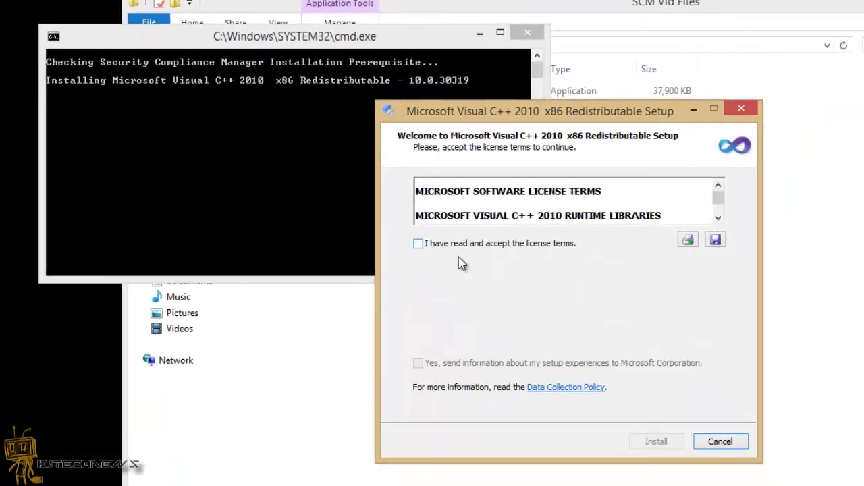
click(459, 245)
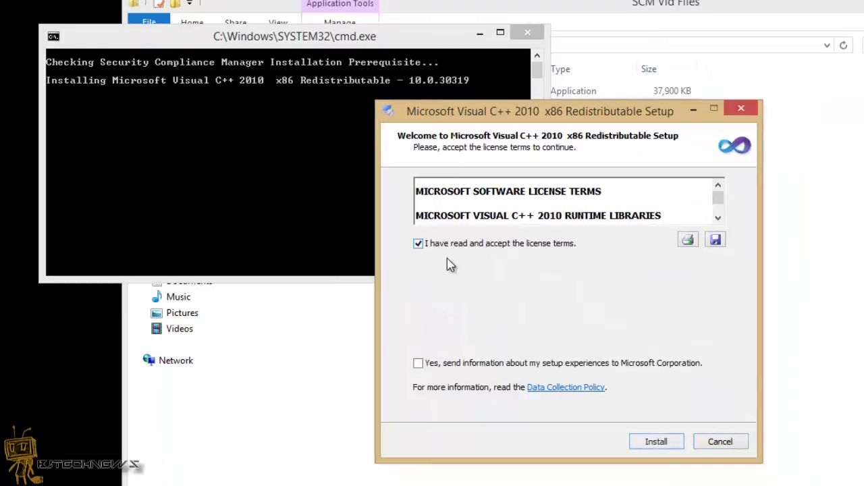
click(655, 441)
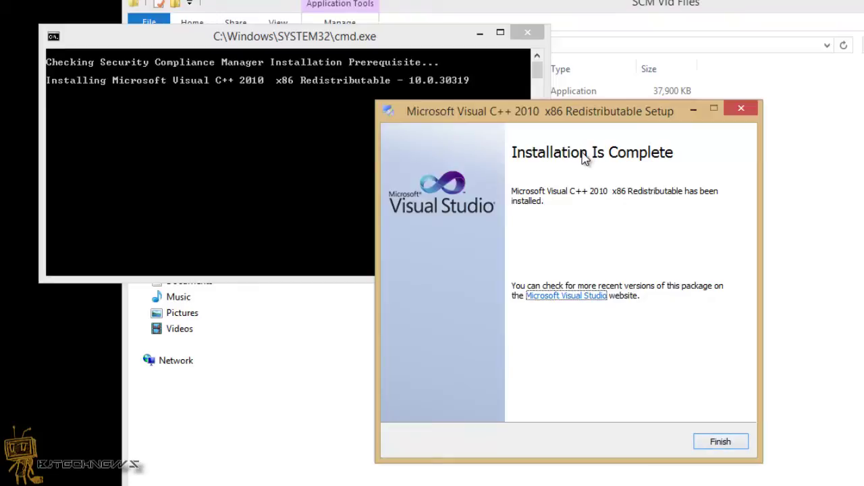
click(718, 441)
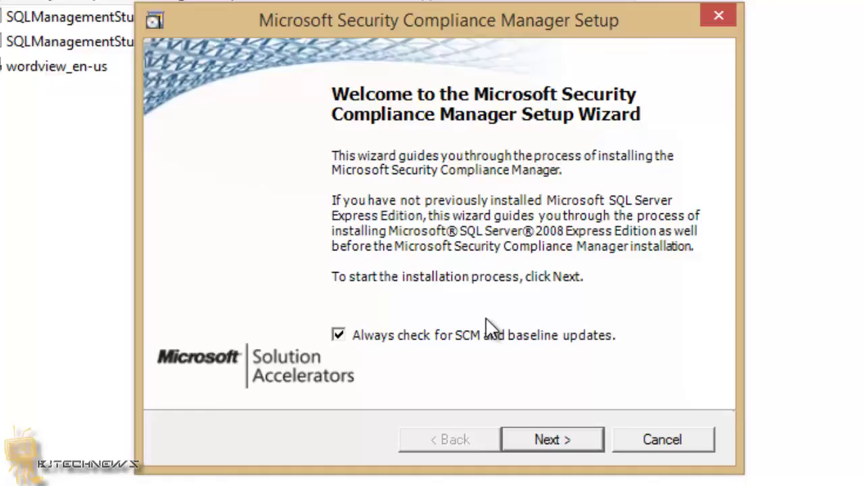
- Check the unmet installation requirement in the Security Compliance Manager setup wizard and exit the wizard
click(559, 439)
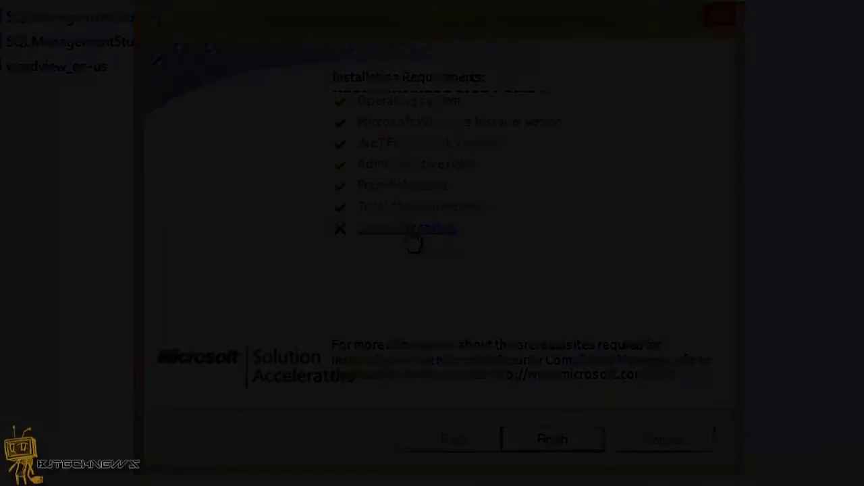
click(408, 230)
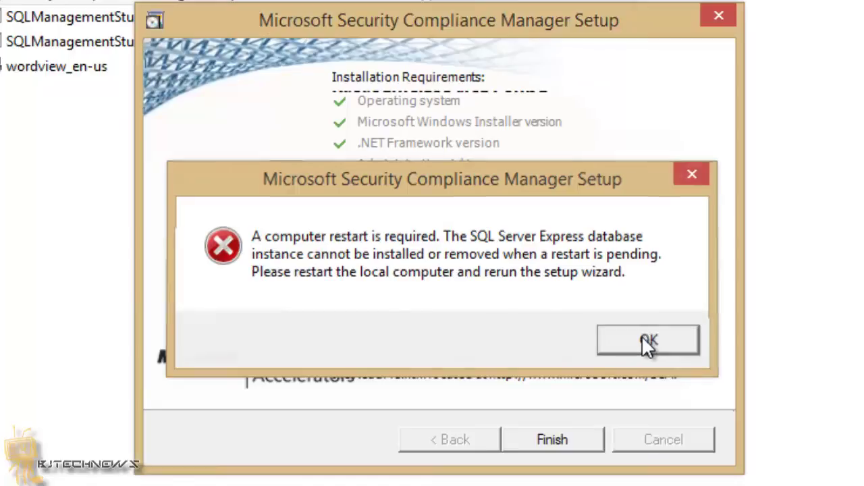
click(647, 340)
click(557, 439)
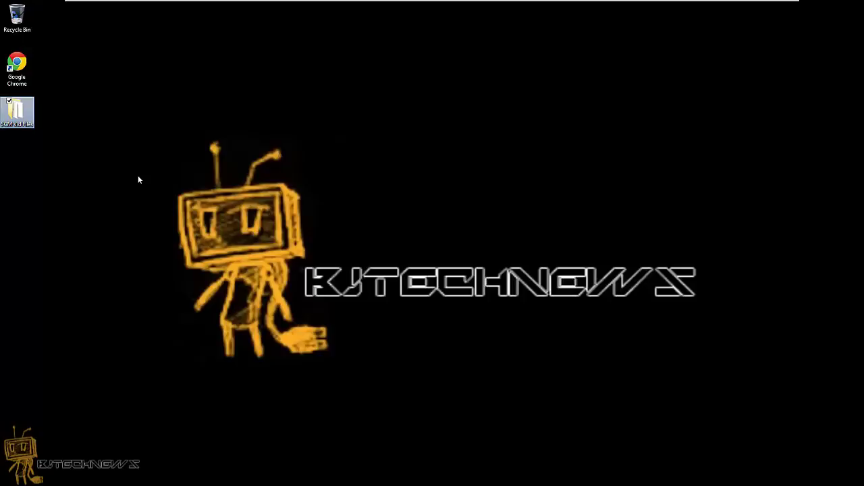
- Launch Security_Compliance_Manager_Setup again from the SCM Vid Files folder on the desktop and allow it to make changes
double_click(18, 118)
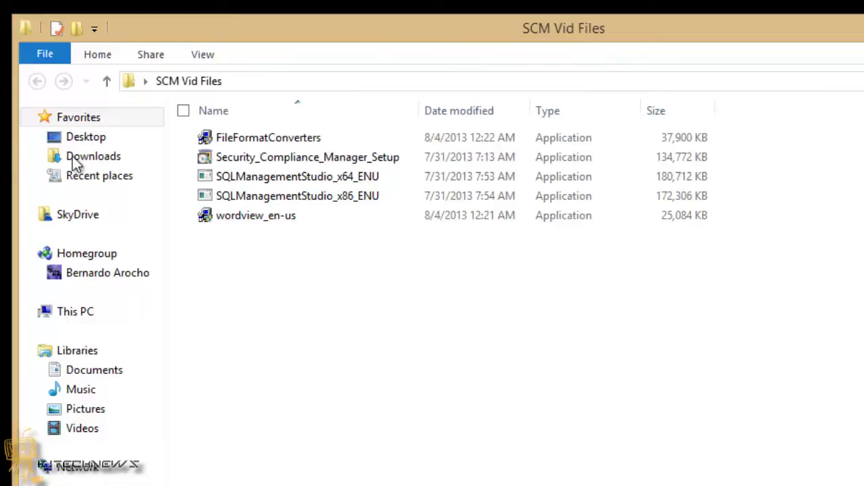
click(253, 166)
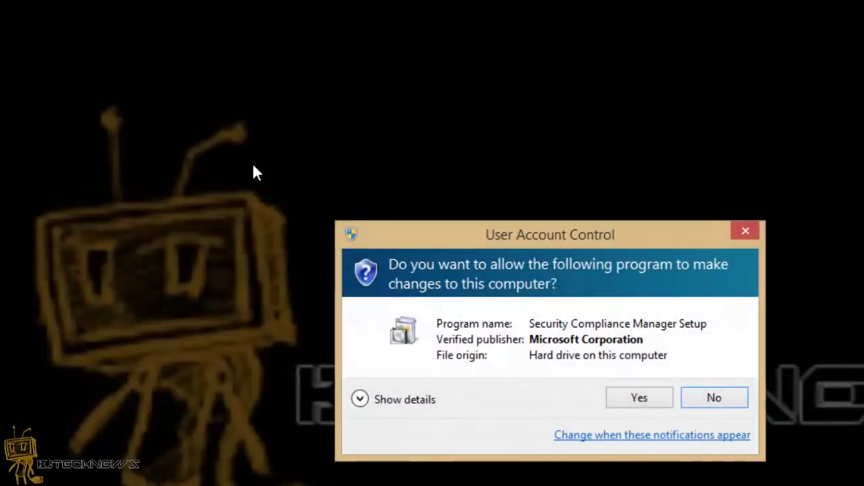
click(642, 400)
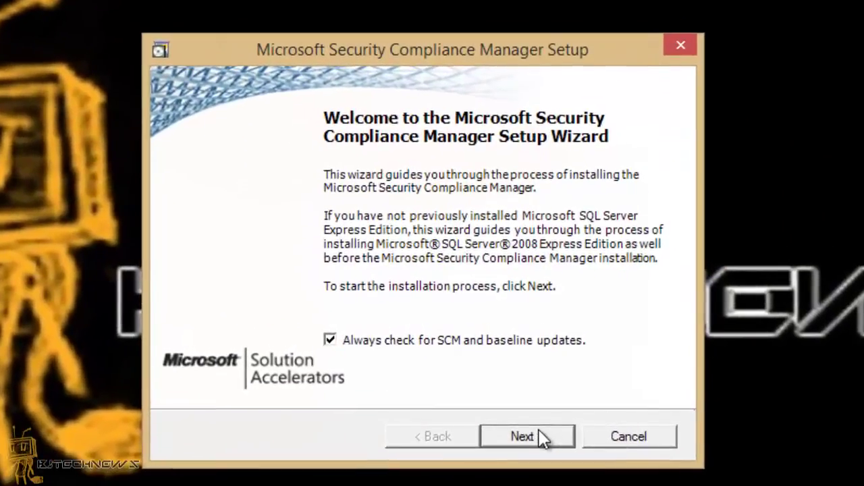
- Accept the Security Compliance Manager and SQL Server 2008 Express license agreements and start the installation
click(540, 427)
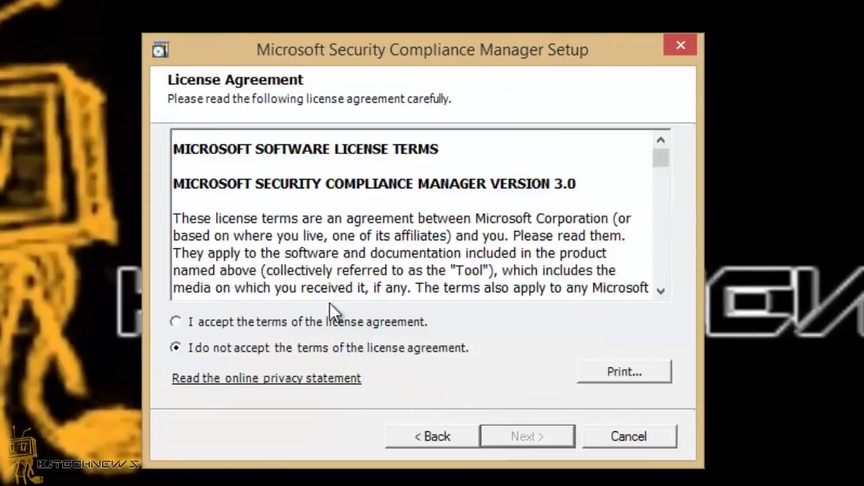
click(268, 322)
click(522, 436)
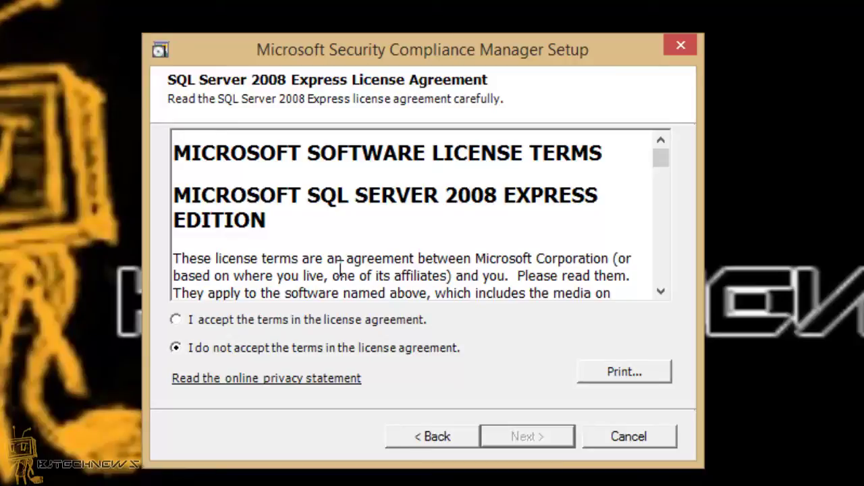
click(227, 320)
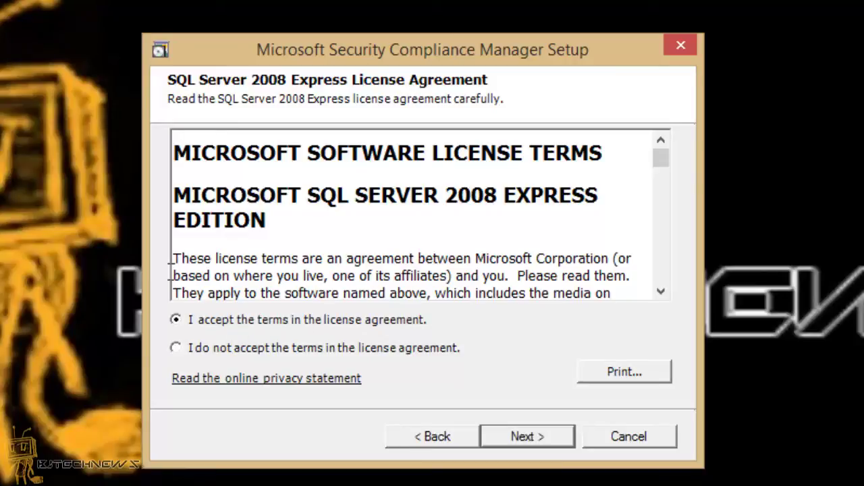
click(524, 443)
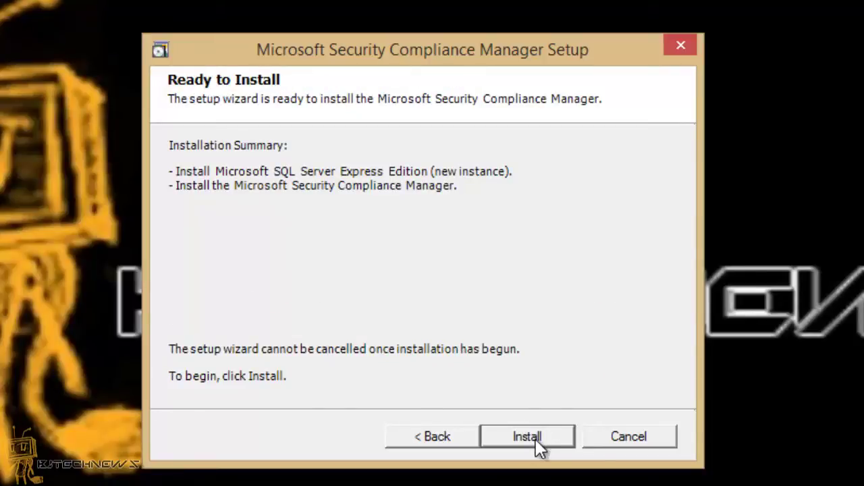
click(527, 437)
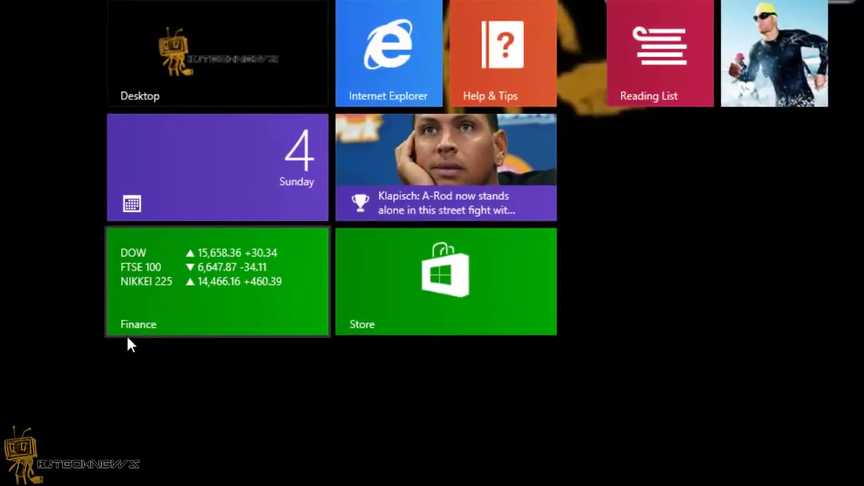
- Show the full list of installed apps and open the LocalGPO folder under Microsoft Security Compliance Manager
click(121, 437)
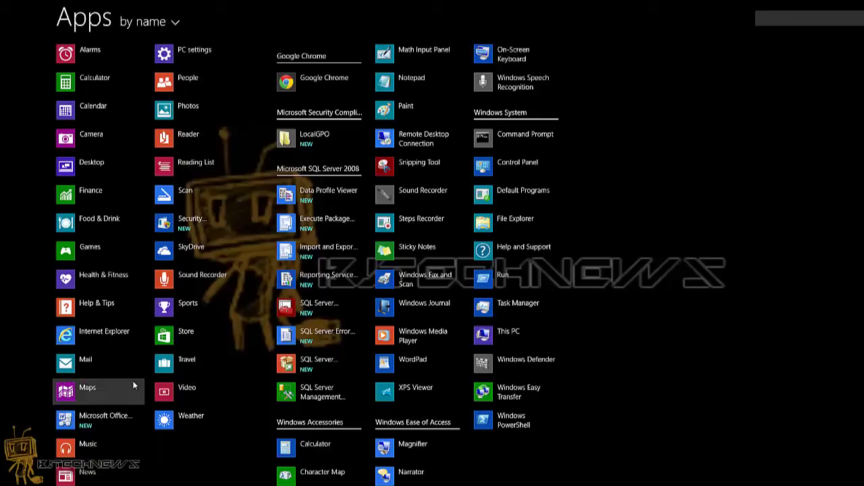
click(286, 140)
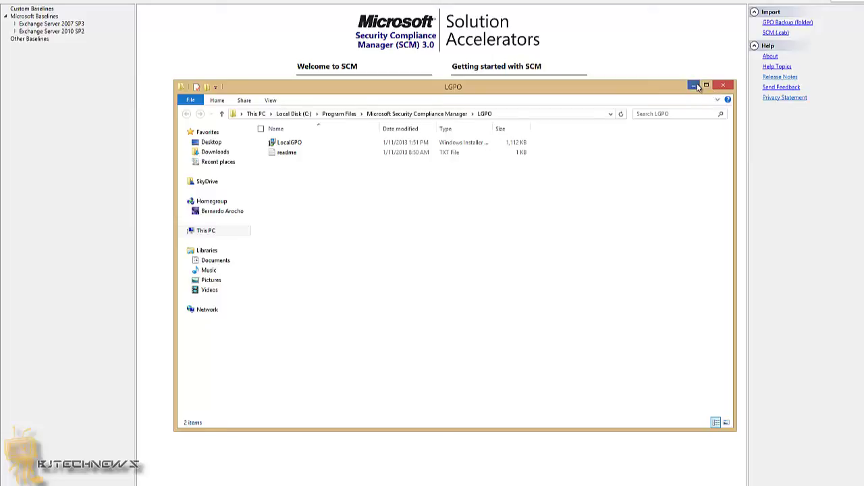
- Close the LGPO folder window and display the Win8 Computer Security Compliance 1.0 baseline with a Name column wide enough for the setting names
click(722, 86)
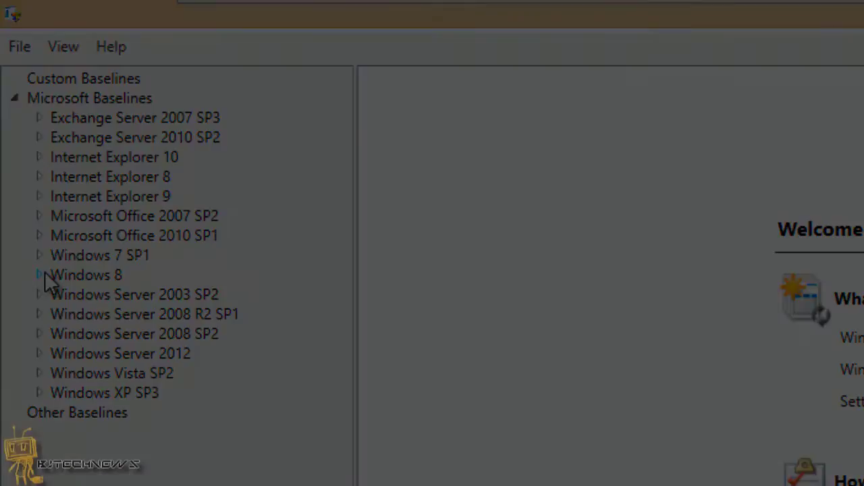
click(41, 274)
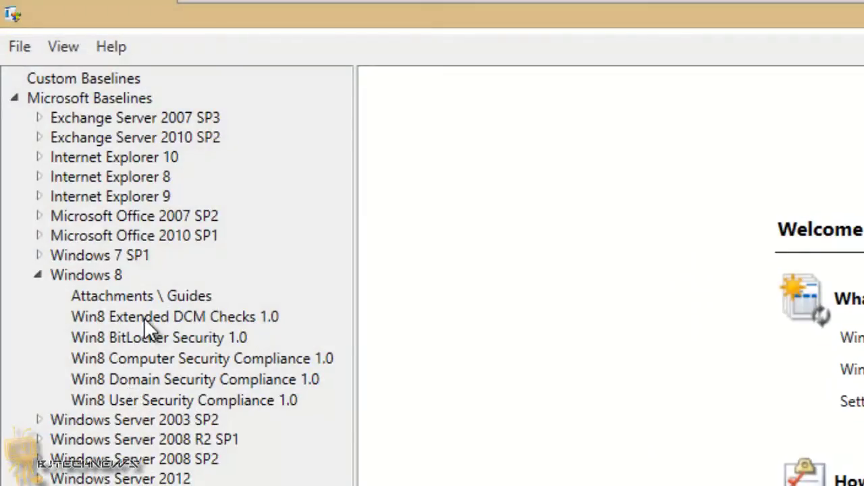
mouse_move(154, 359)
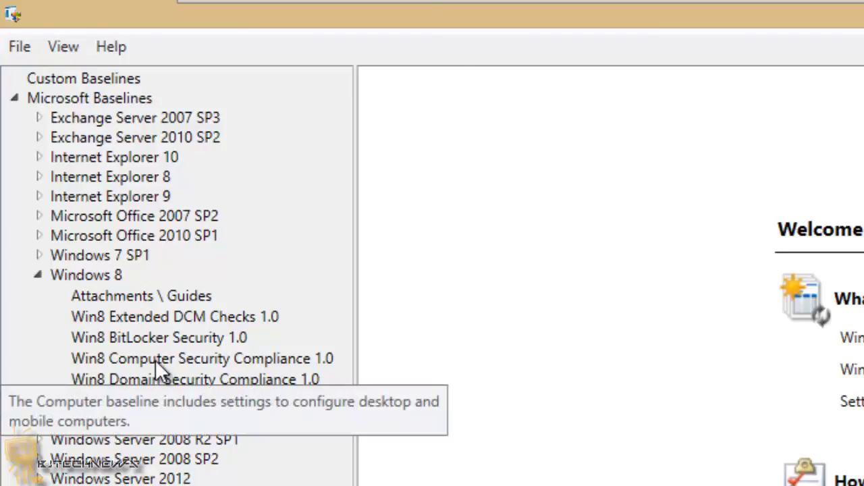
click(154, 359)
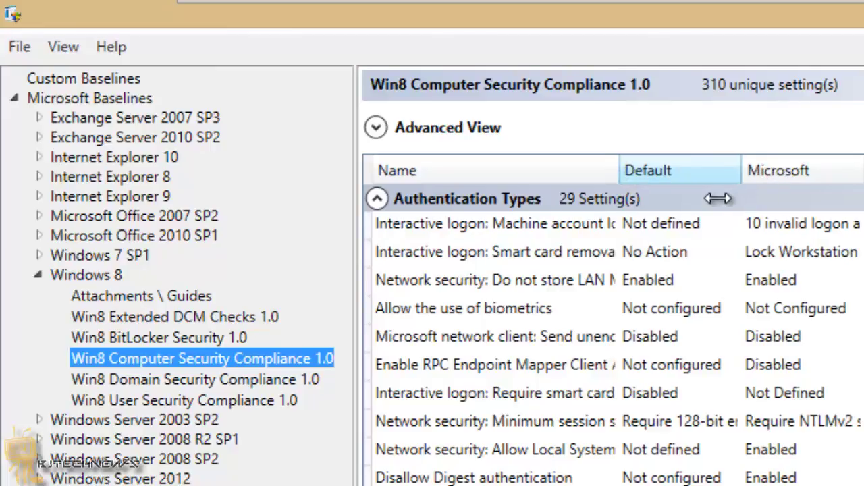
drag(718, 199, 718, 199)
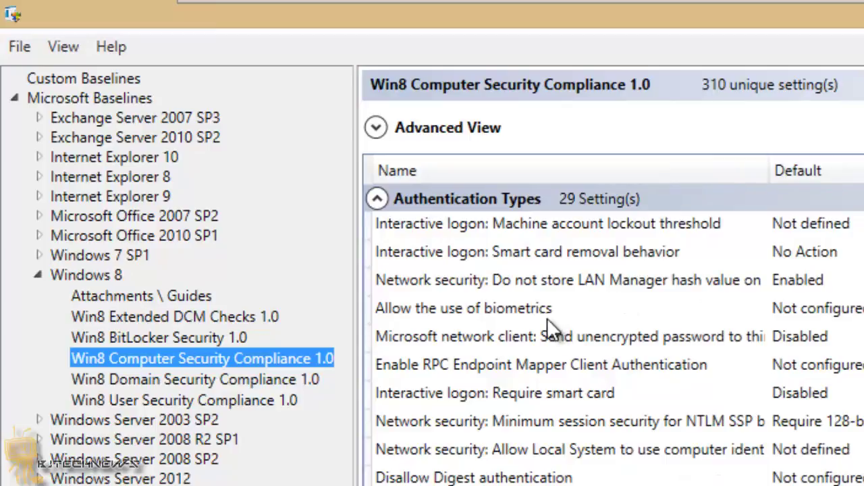
- Open the Win7SP1 Computer Security Compliance 1.0 baseline under Windows 7 SP1 and expand its "Network security: LAN Manager authentication level" setting
click(38, 255)
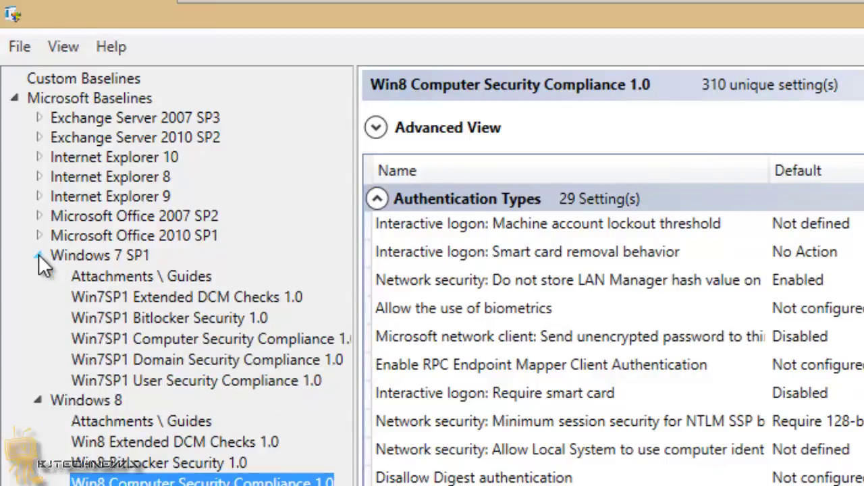
click(163, 340)
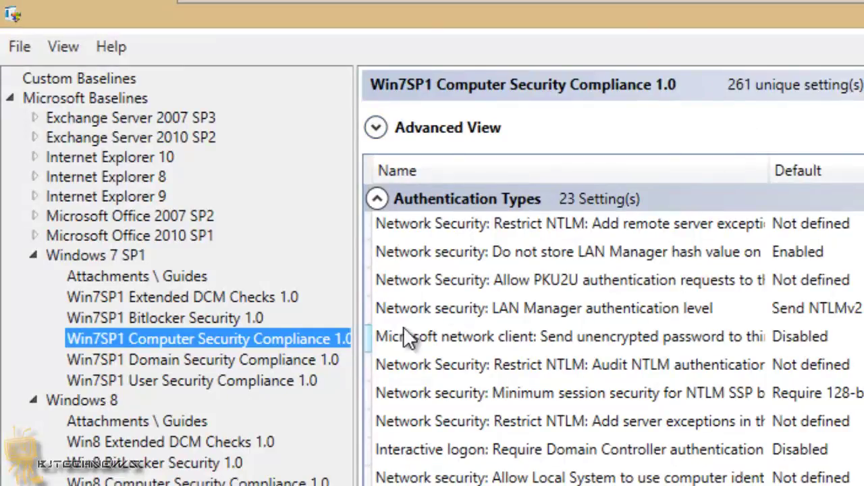
click(556, 323)
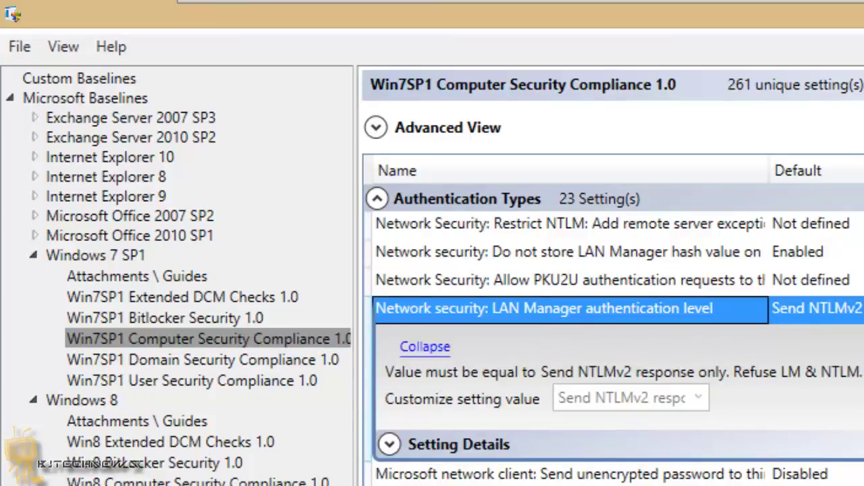
click(206, 339)
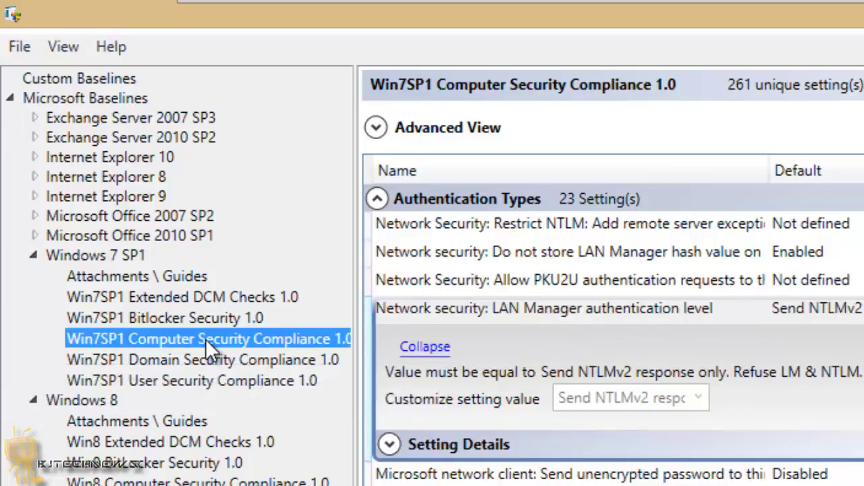